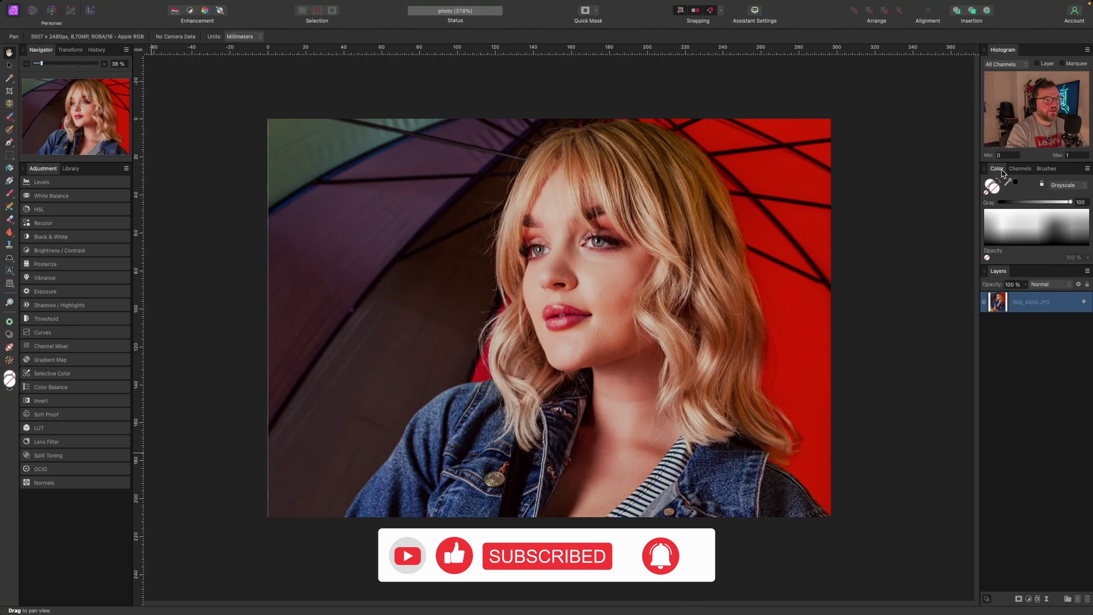
- Change the Color panel's slider model from Grayscale to RGB
click(1071, 185)
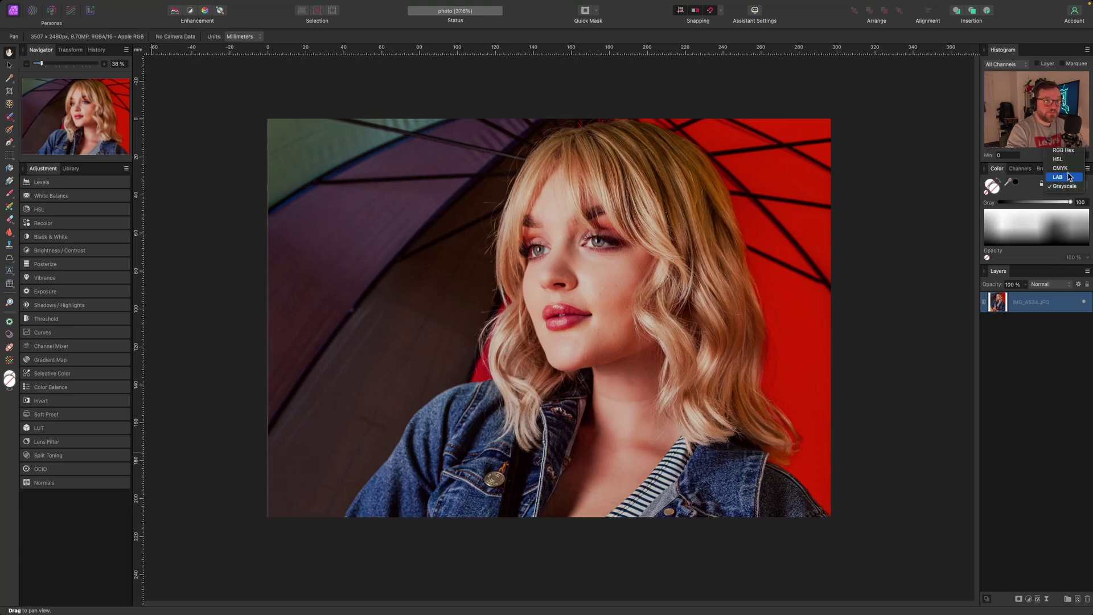
click(1061, 141)
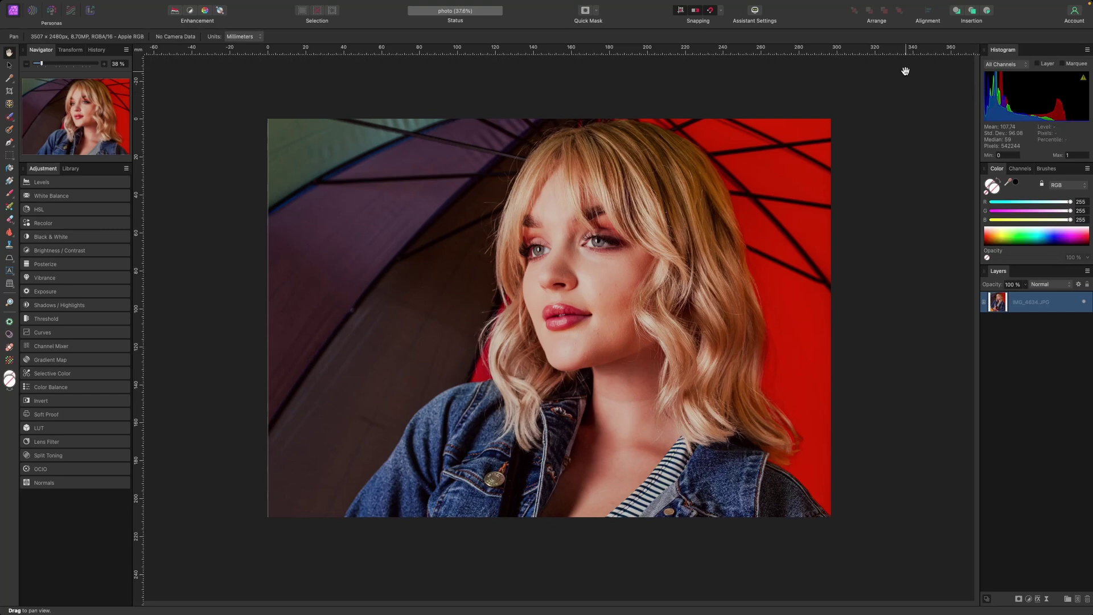
scroll(701, 370, up, 3)
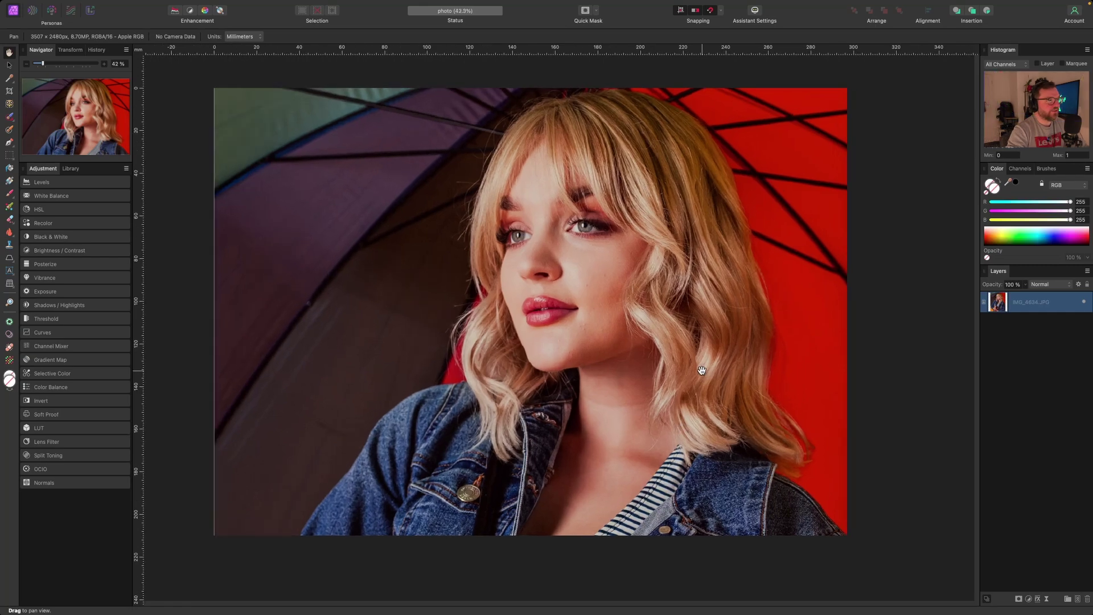
scroll(603, 353, left, 3)
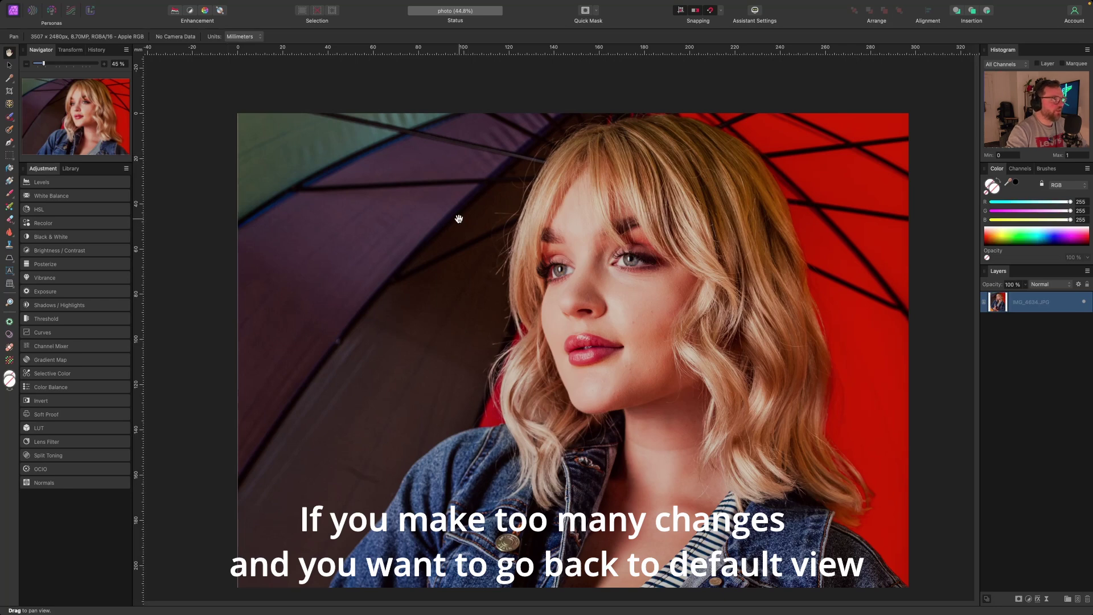
- Reset the studio via Window > Studio > Reset Studio so panels return to the default right-side layout
click(300, 5)
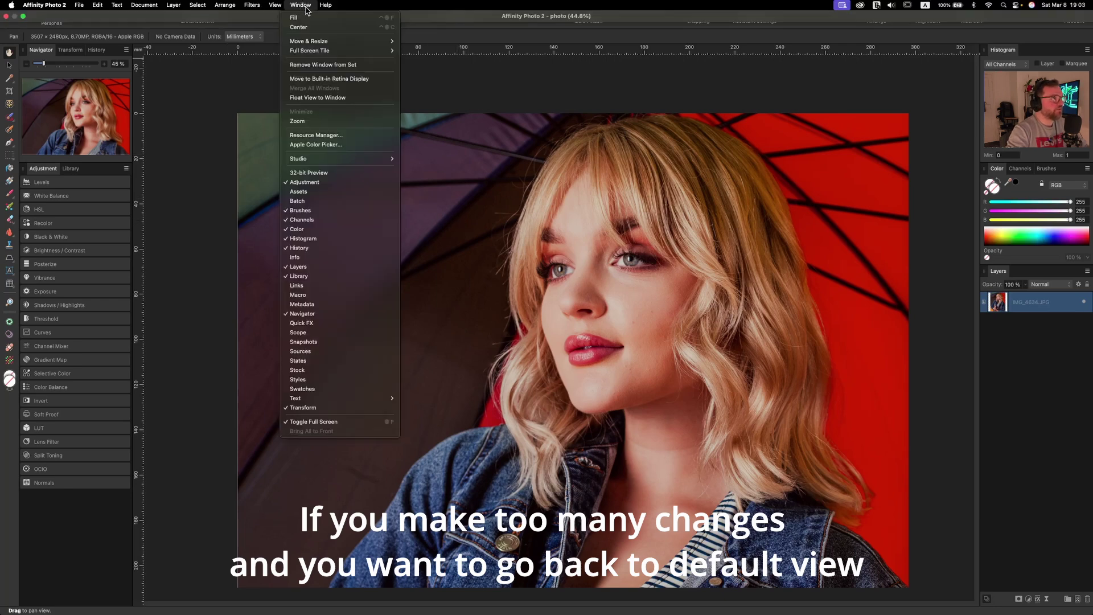
mouse_move(346, 158)
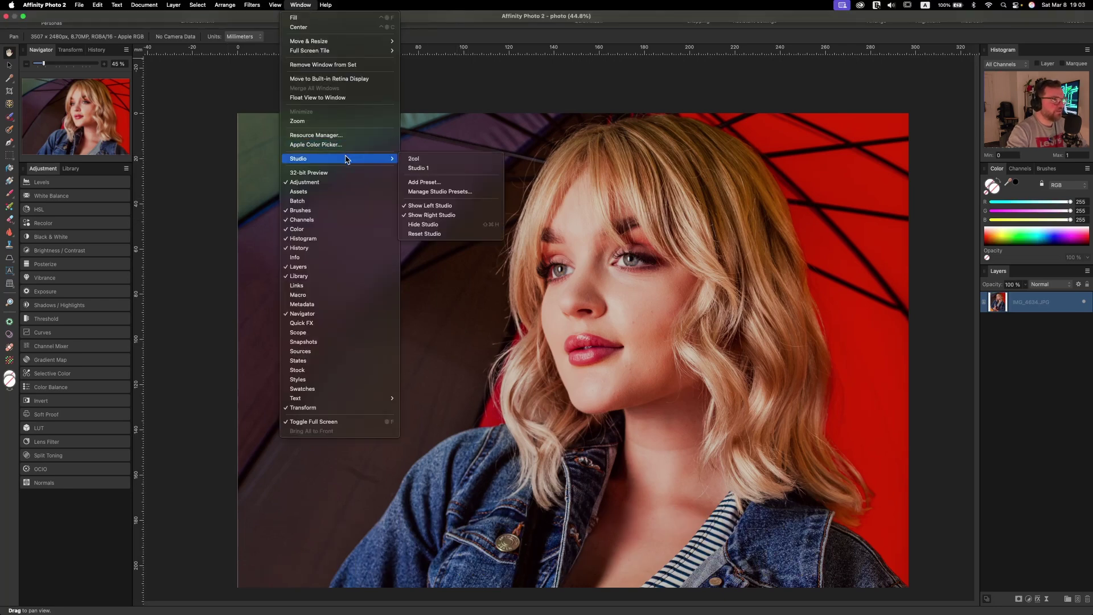
click(488, 234)
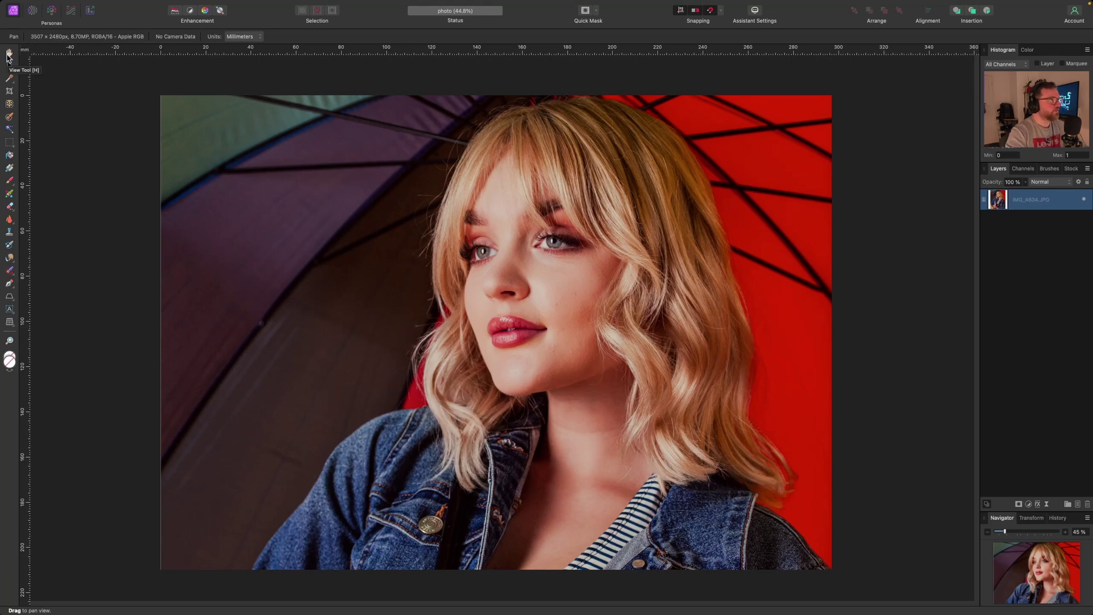
- In View > Customize Tools, add two tools to the bottom of the Tools panel and remove one
click(275, 5)
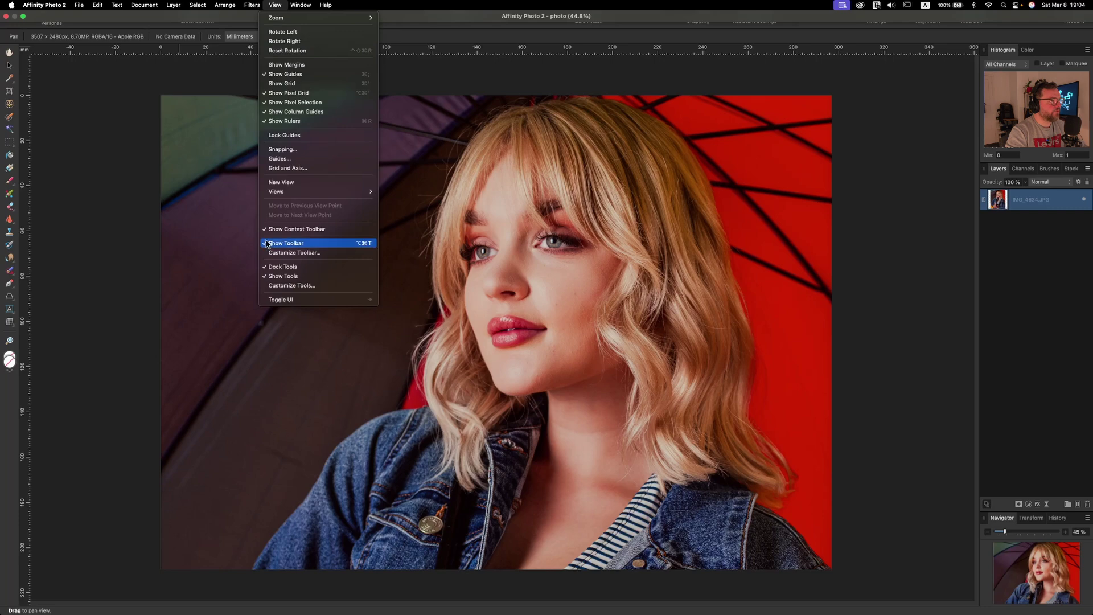
click(300, 286)
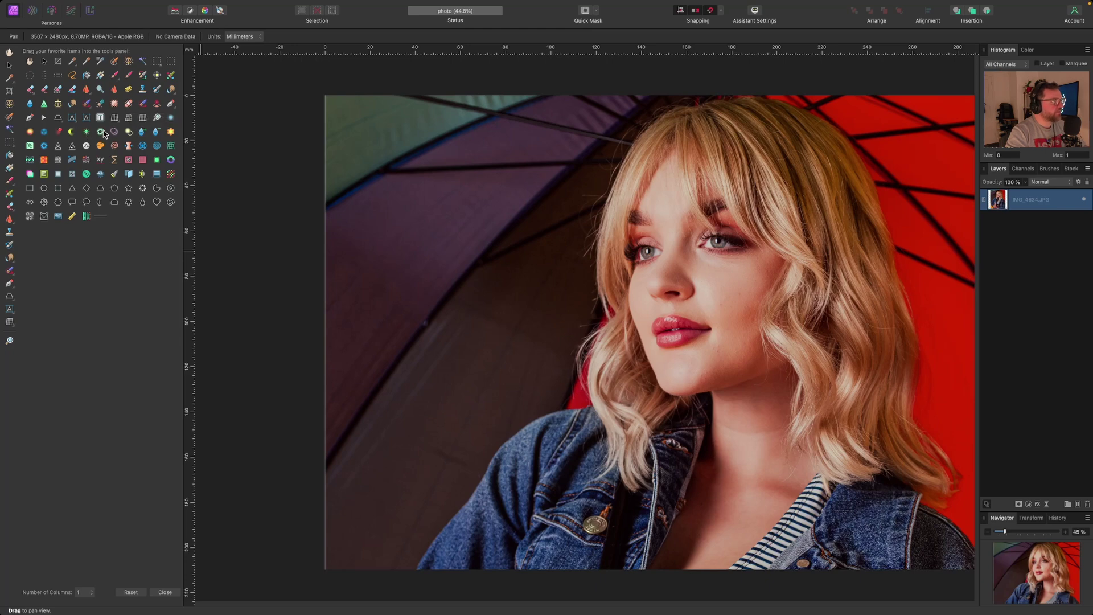
drag(102, 133, 10, 364)
drag(115, 134, 10, 369)
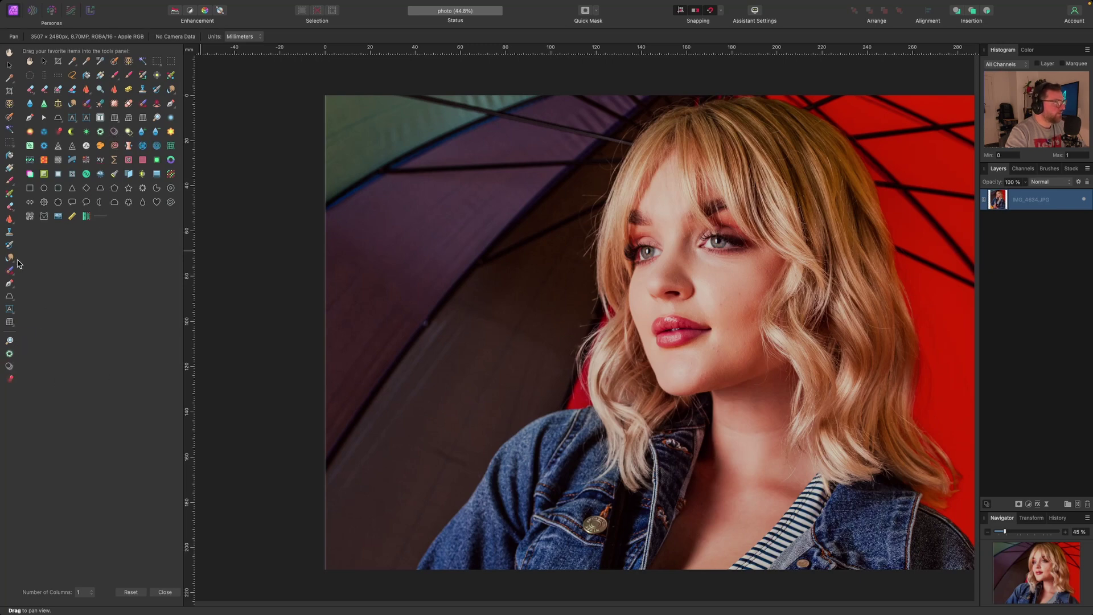
drag(10, 248, 13, 81)
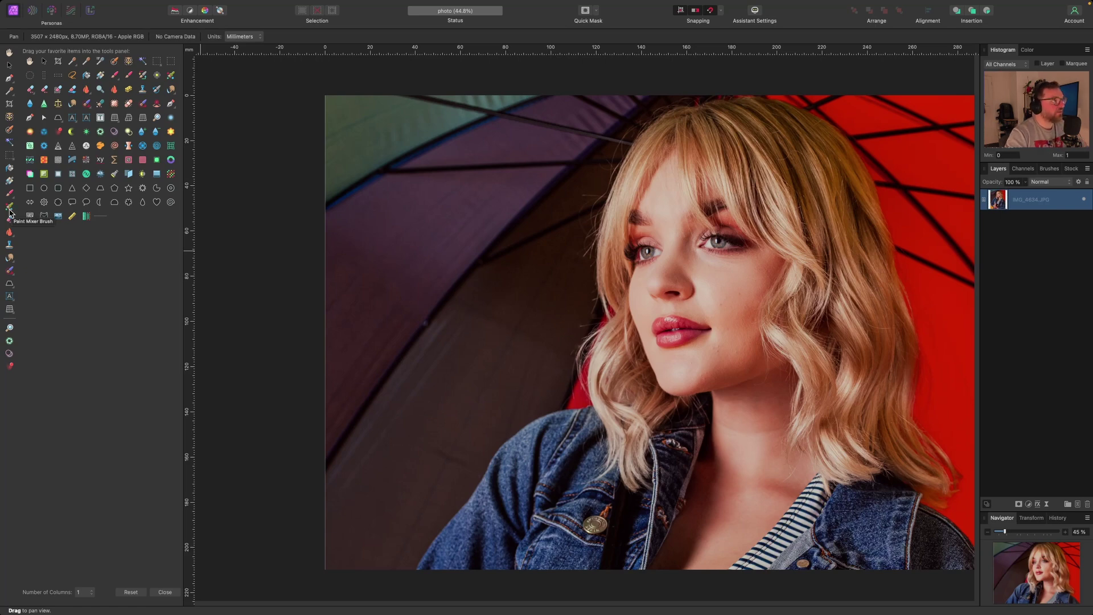
- Try 5 tool columns, set the Tools panel back to 1 column, and close customisation
click(89, 592)
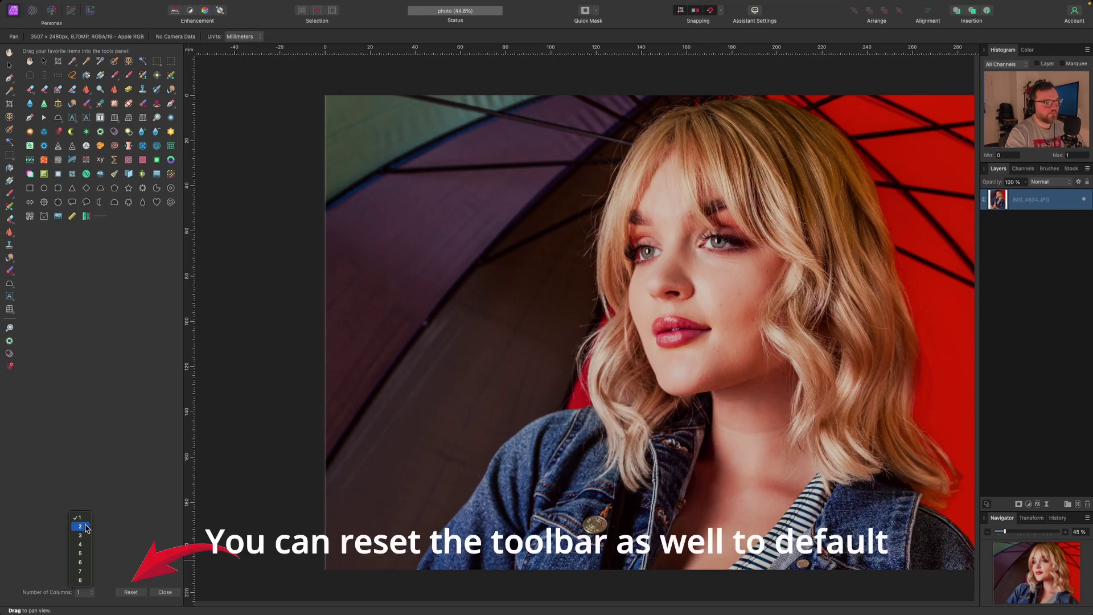
click(81, 553)
click(132, 592)
click(131, 558)
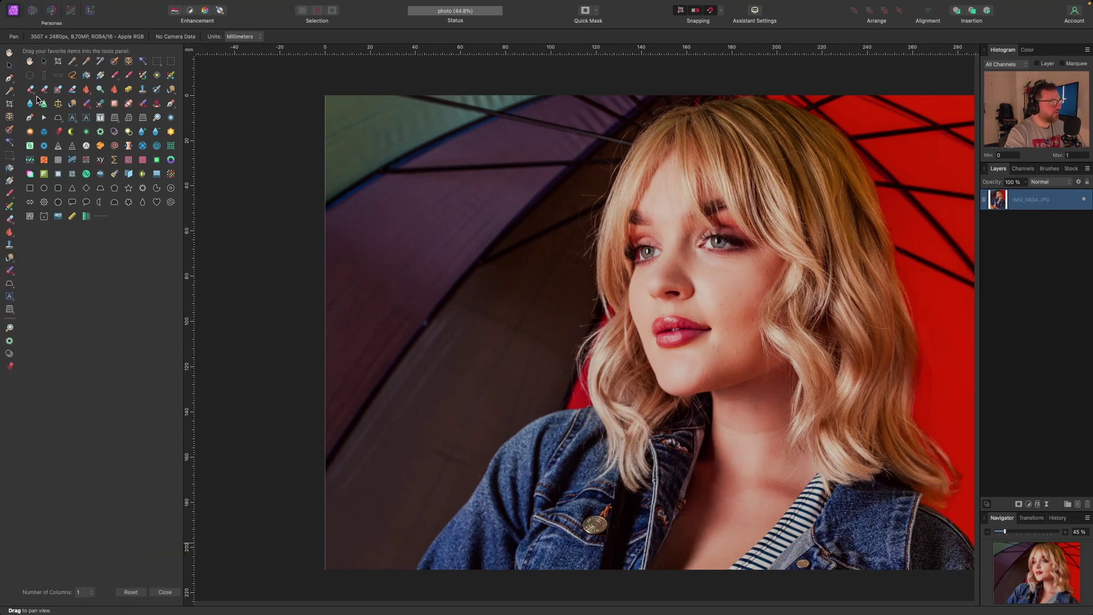
click(165, 593)
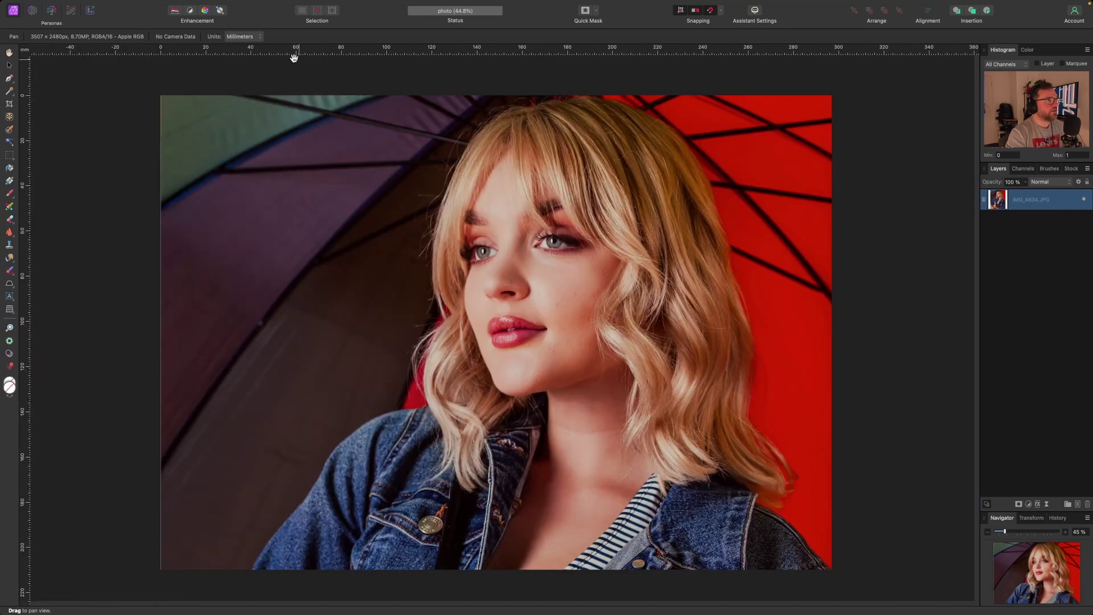
- Show the Adjustment panel from the Window menu and dock it in the left studio beside the tools
click(299, 5)
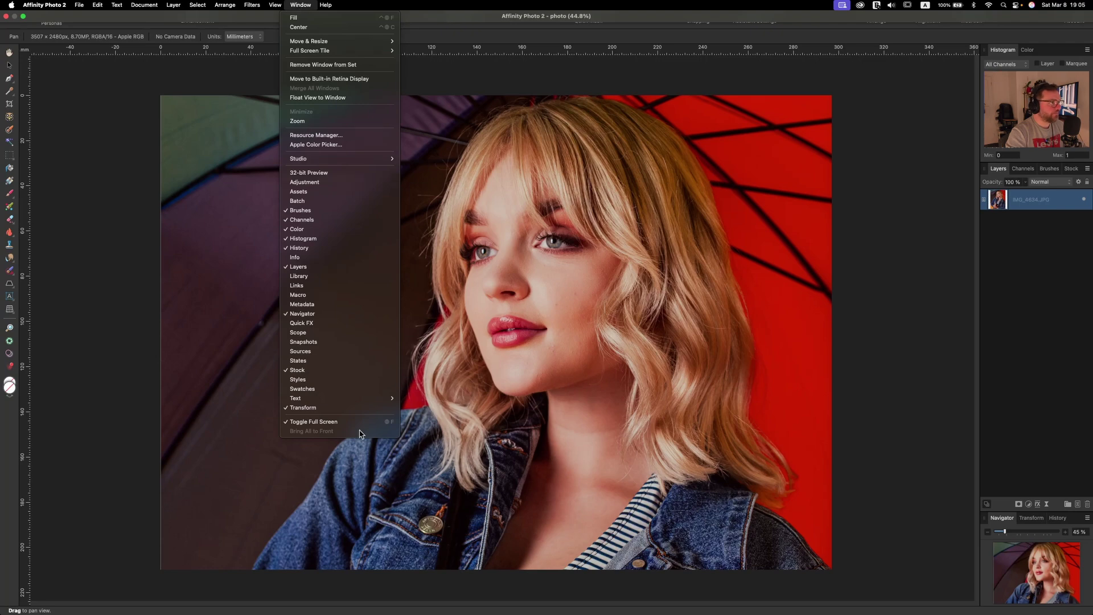
click(340, 182)
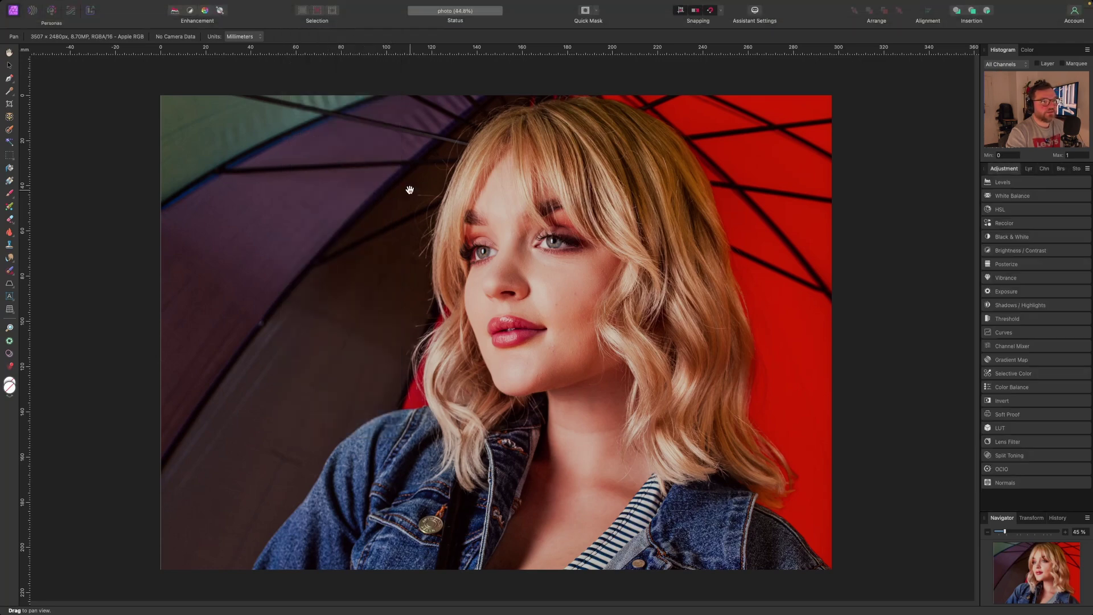
drag(1013, 172, 32, 113)
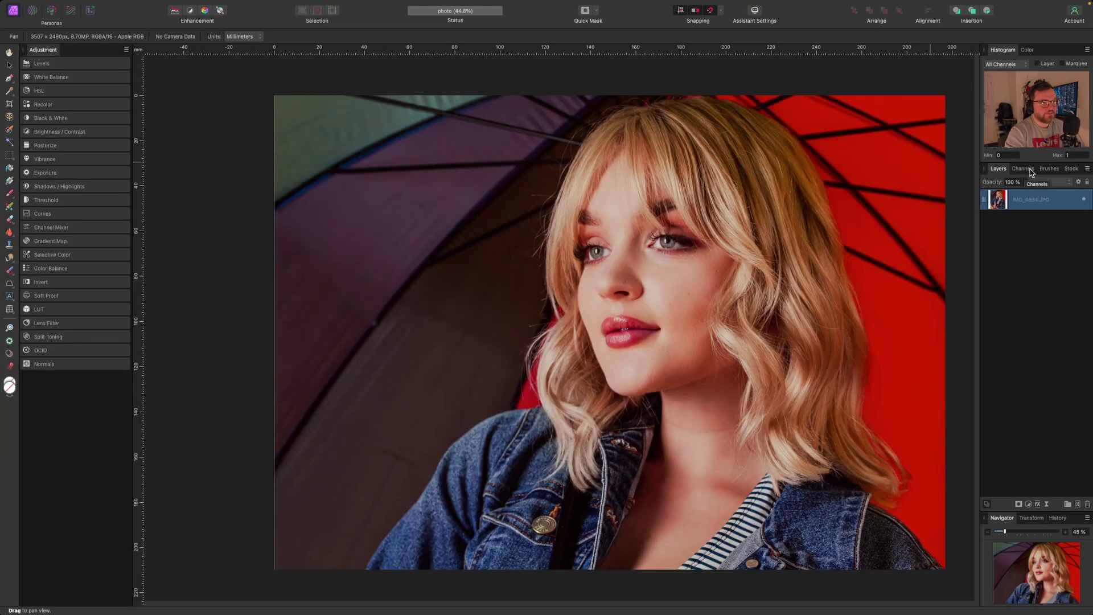
- Move Navigator and Transform to the left studio as tabs in one group, Navigator first
drag(1002, 523, 100, 67)
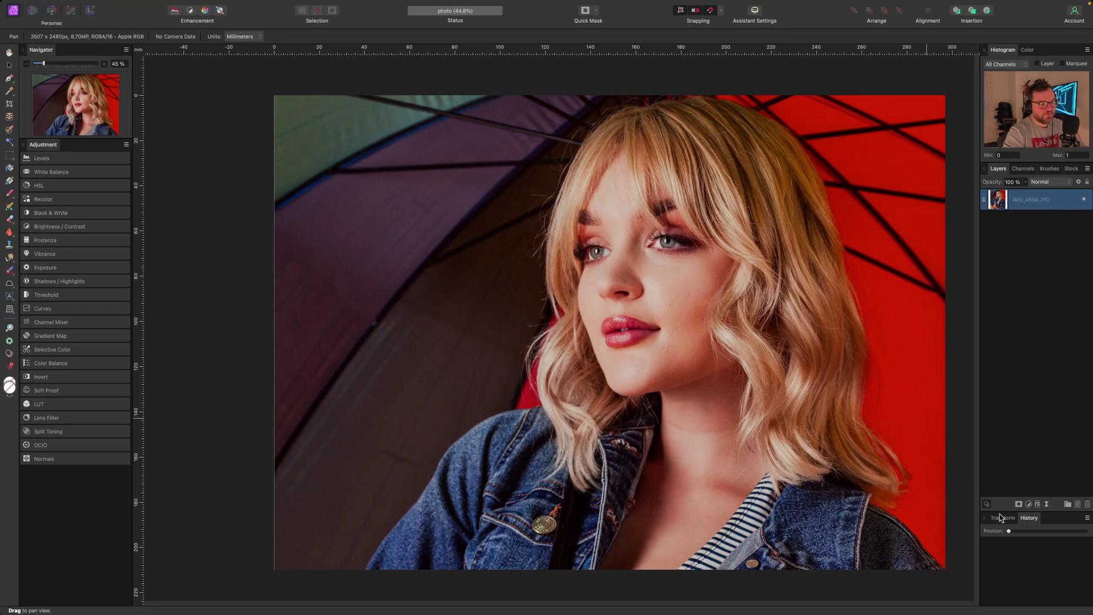
drag(994, 521, 119, 53)
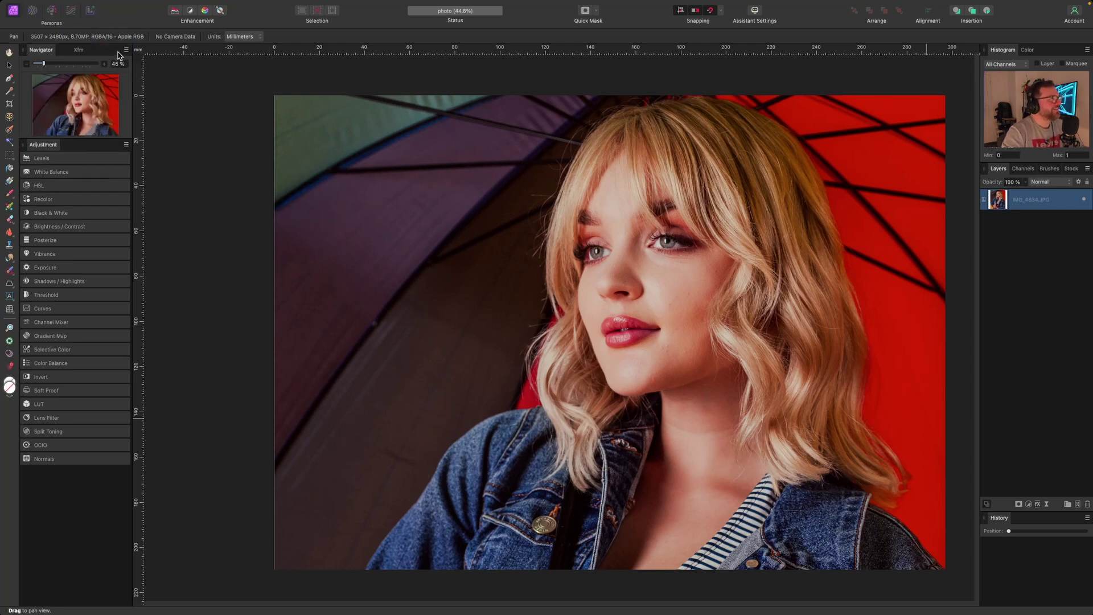
mouse_move(113, 55)
mouse_down()
mouse_move(88, 76)
mouse_move(98, 62)
mouse_move(139, 59)
mouse_move(132, 84)
mouse_move(188, 87)
mouse_move(123, 57)
mouse_up()
click(54, 51)
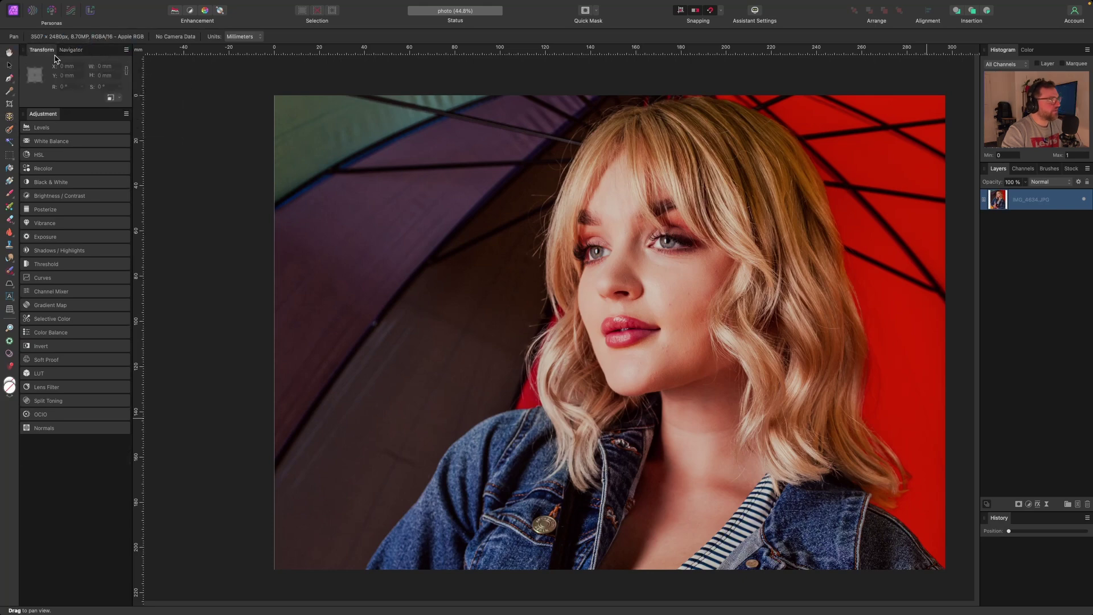
drag(73, 54, 61, 53)
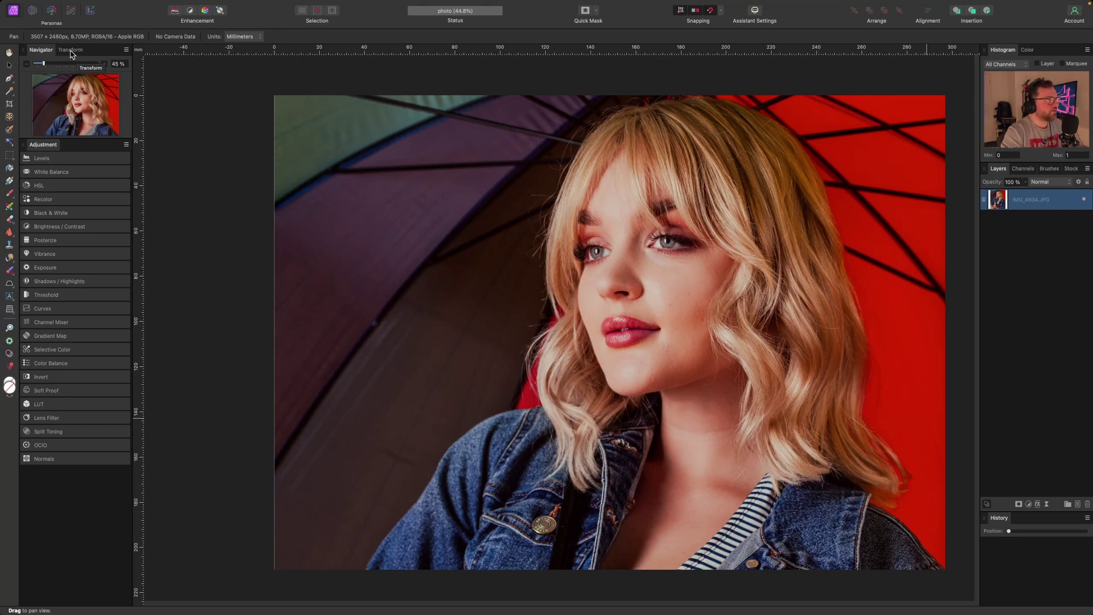
- Check the Transform and Navigator tabs, then dock History into the same group
click(71, 54)
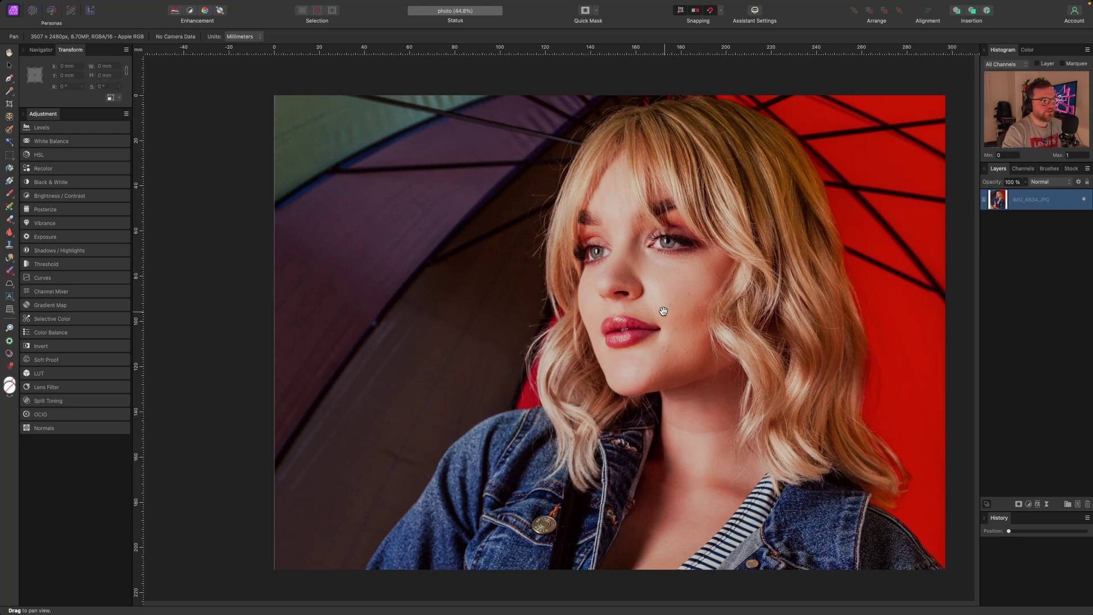
click(41, 50)
drag(999, 518, 94, 55)
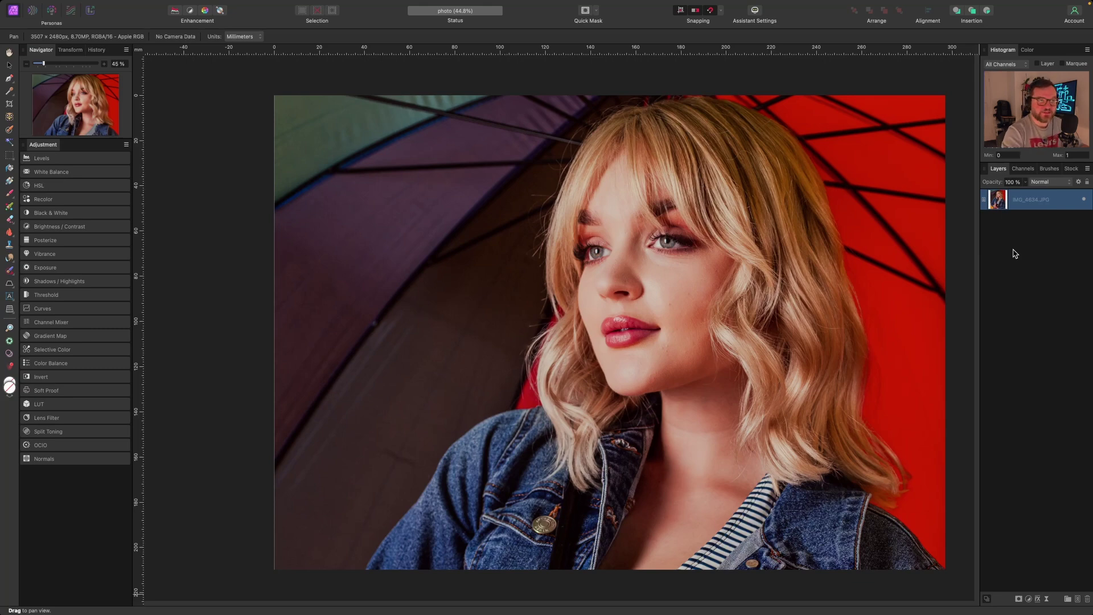
- Gather Channels, Brushes and Color into a single panel group
drag(1022, 168, 1016, 163)
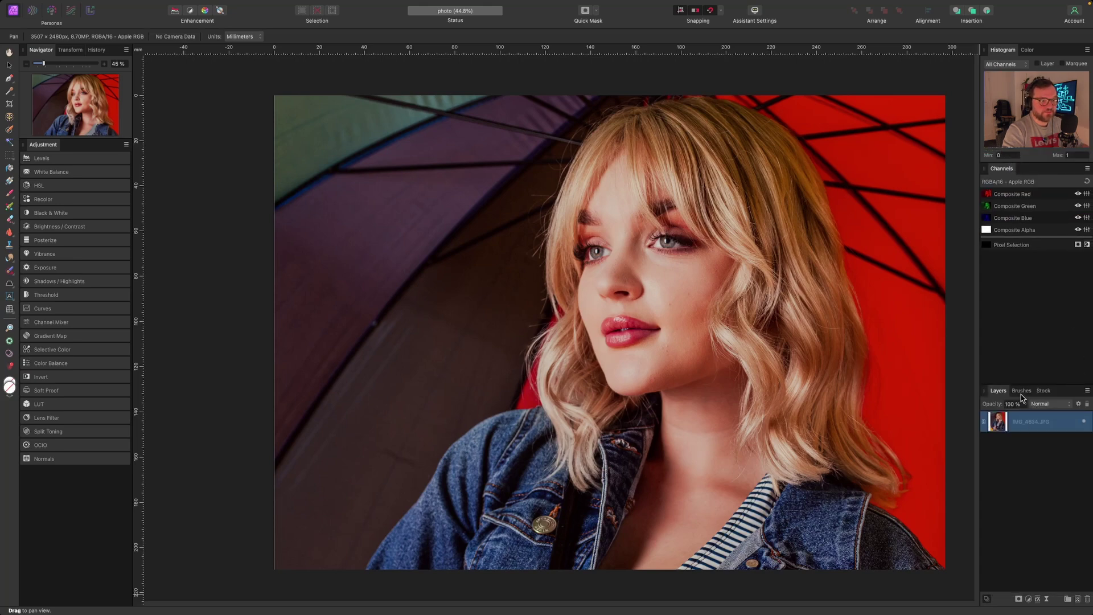
drag(1021, 397, 1030, 180)
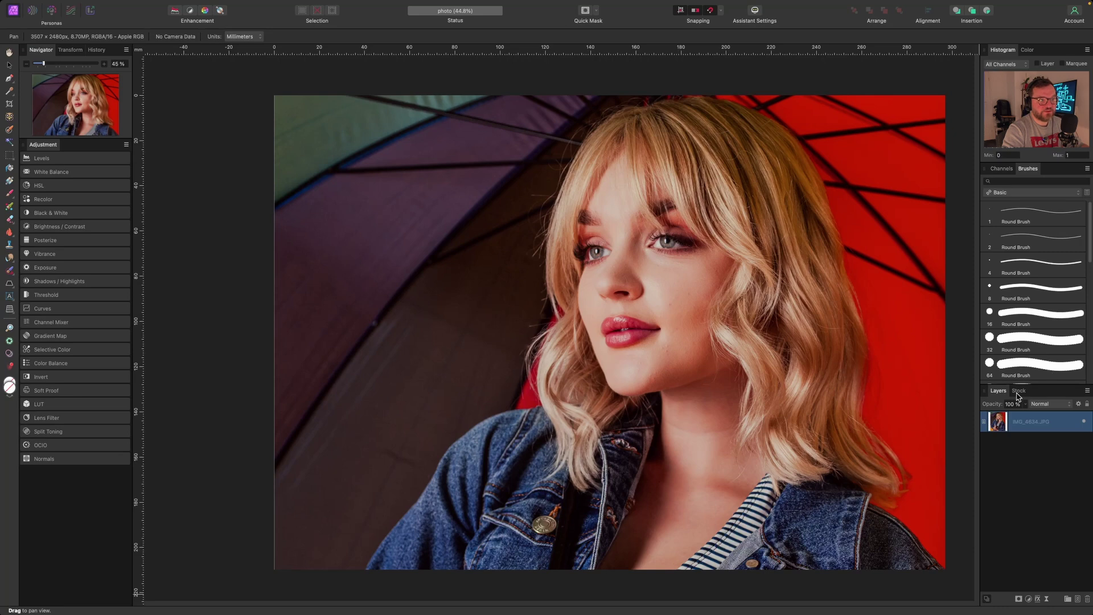
drag(1025, 52, 1005, 175)
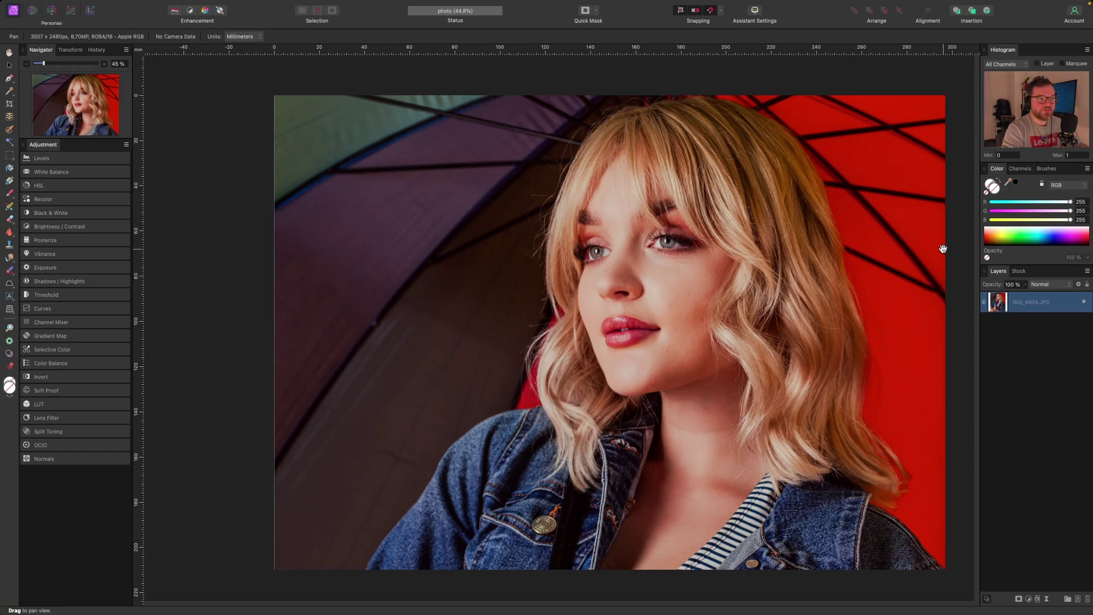
click(1019, 271)
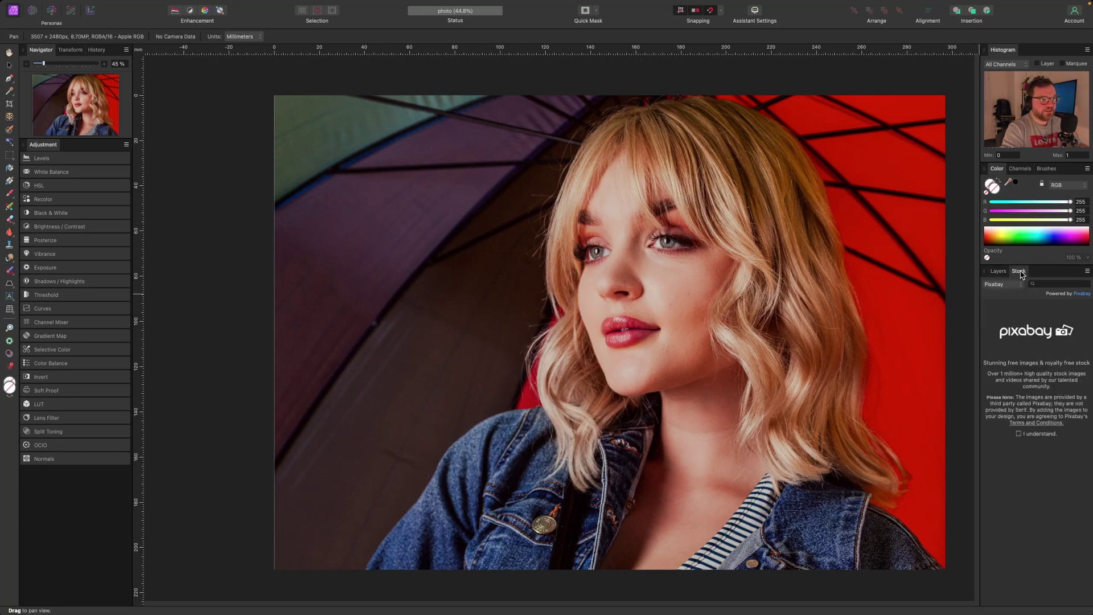
click(1047, 169)
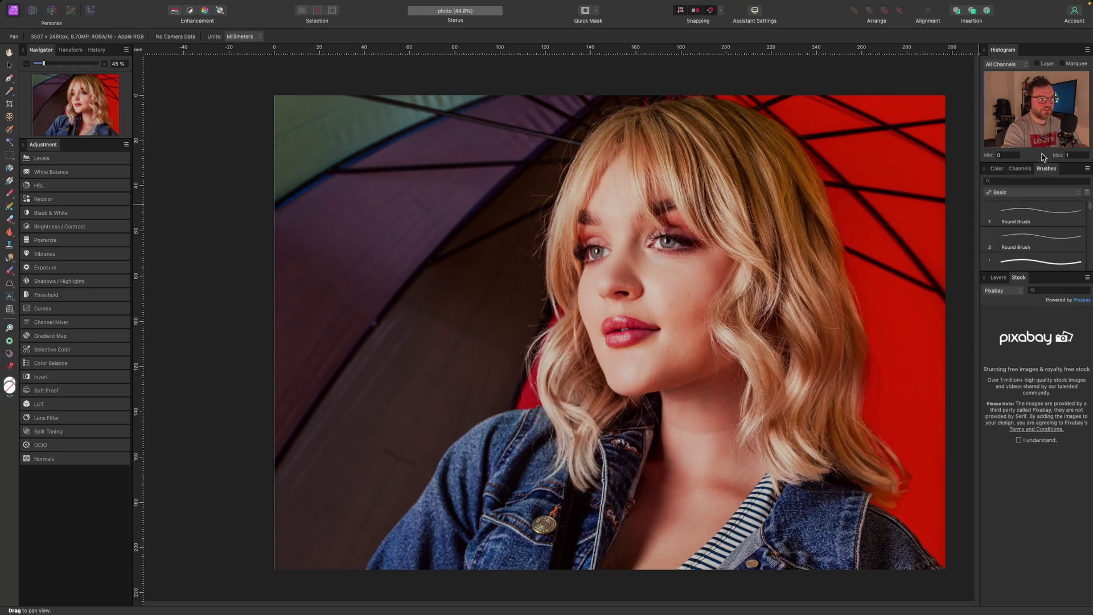
scroll(1047, 239, down, 3)
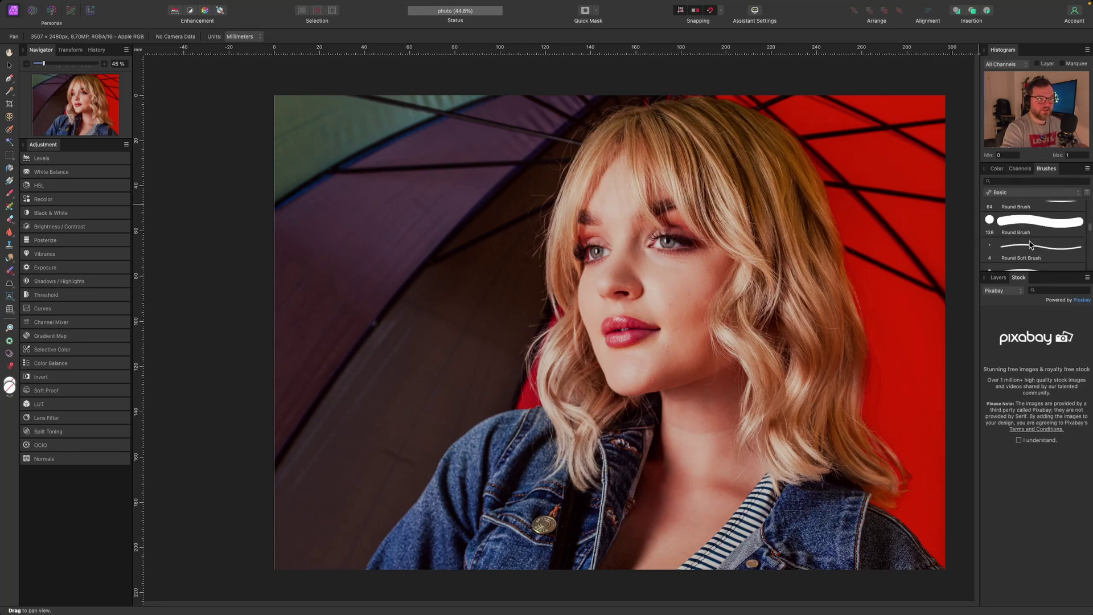
click(997, 169)
- Order the group as Color, Brushes, Channels and drag Stock out of the Layers group
drag(1020, 168, 1046, 173)
click(1045, 169)
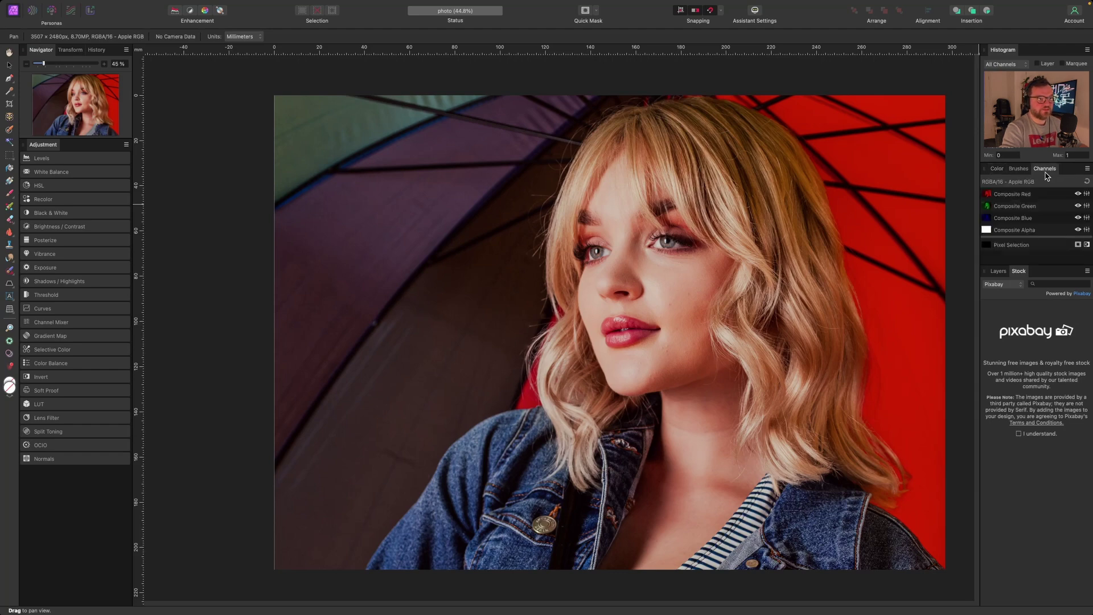
click(1018, 168)
click(999, 169)
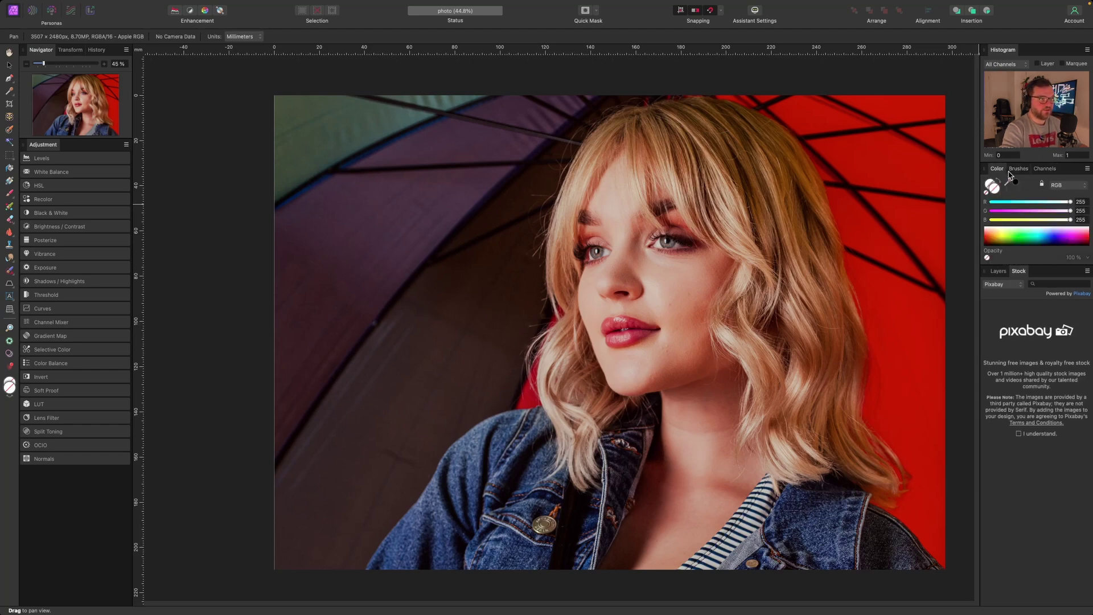
click(1018, 168)
click(1044, 170)
click(1000, 169)
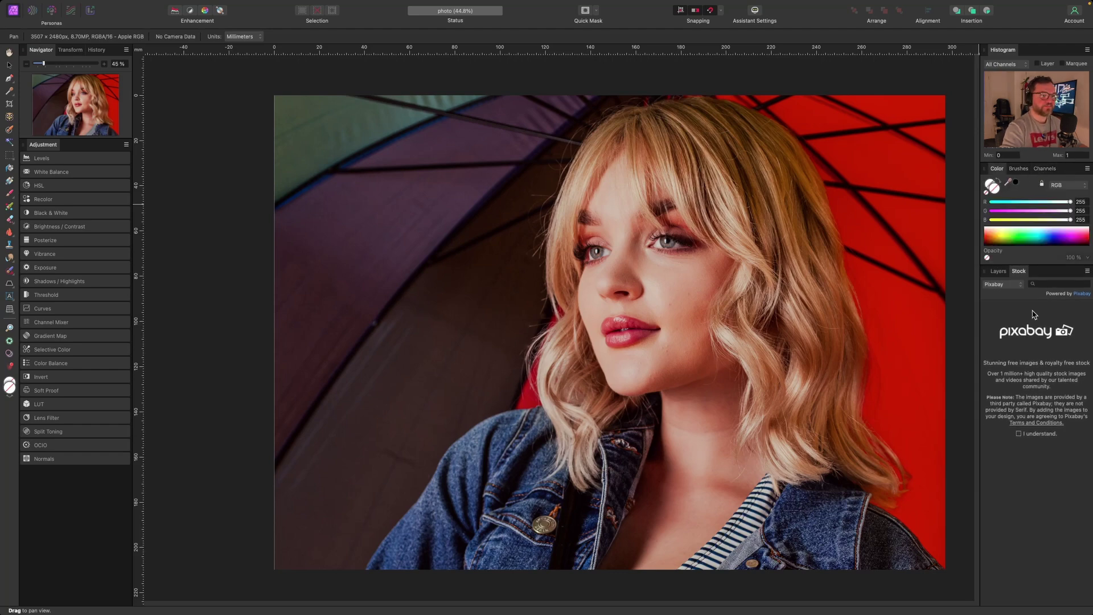
mouse_move(1019, 274)
mouse_down()
mouse_move(909, 281)
mouse_move(747, 188)
mouse_move(1019, 280)
mouse_up()
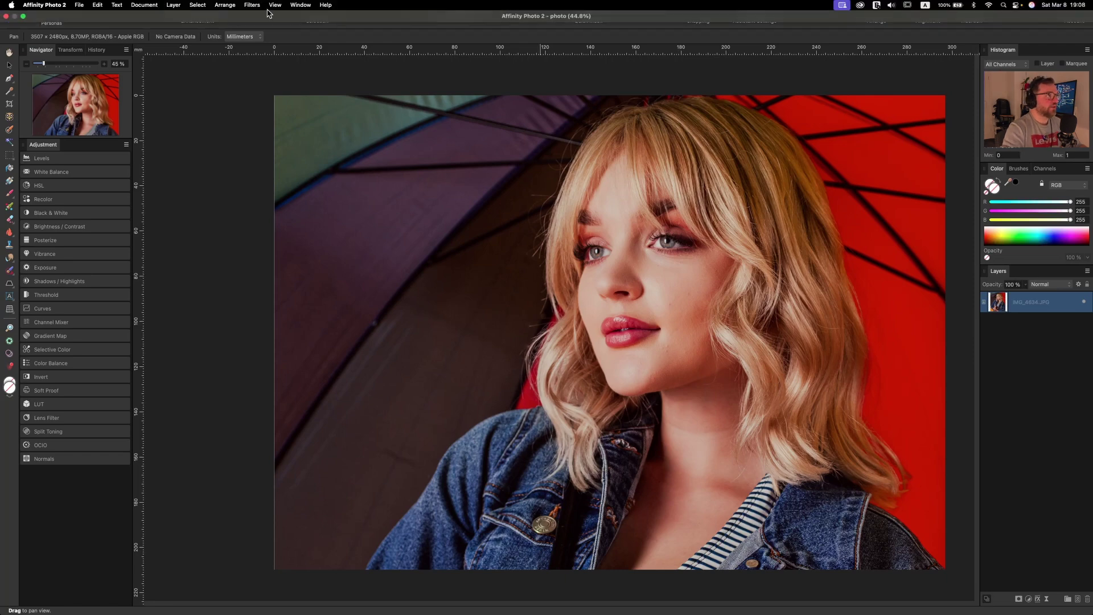
- Save the current panel layout with Window > Studio > Add Preset, typing 'Retouch' as the name
click(300, 5)
drag(843, 317, 789, 313)
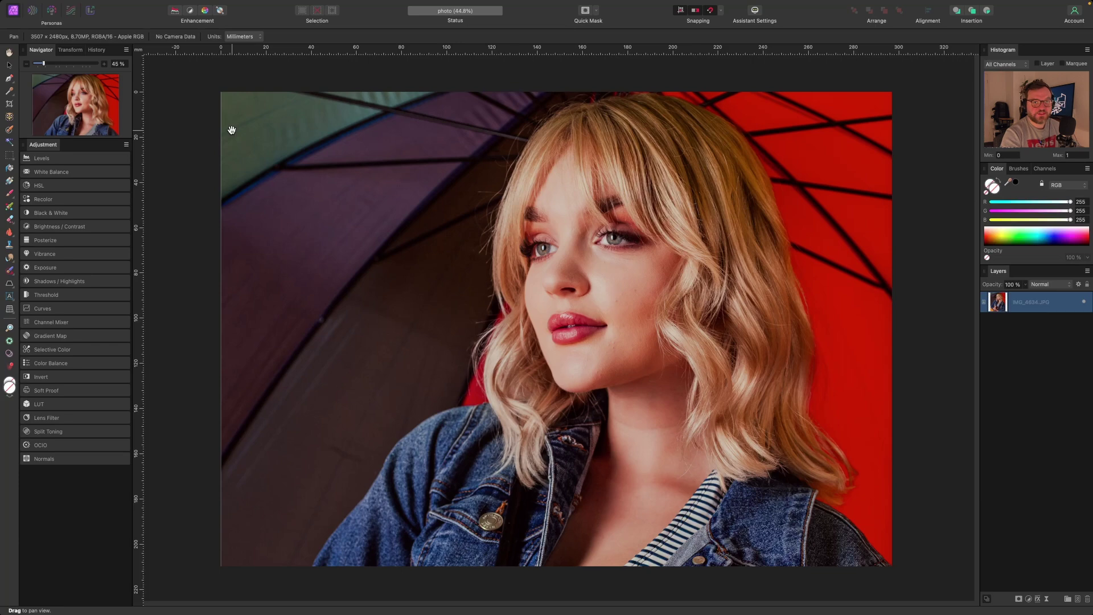
mouse_move(223, 4)
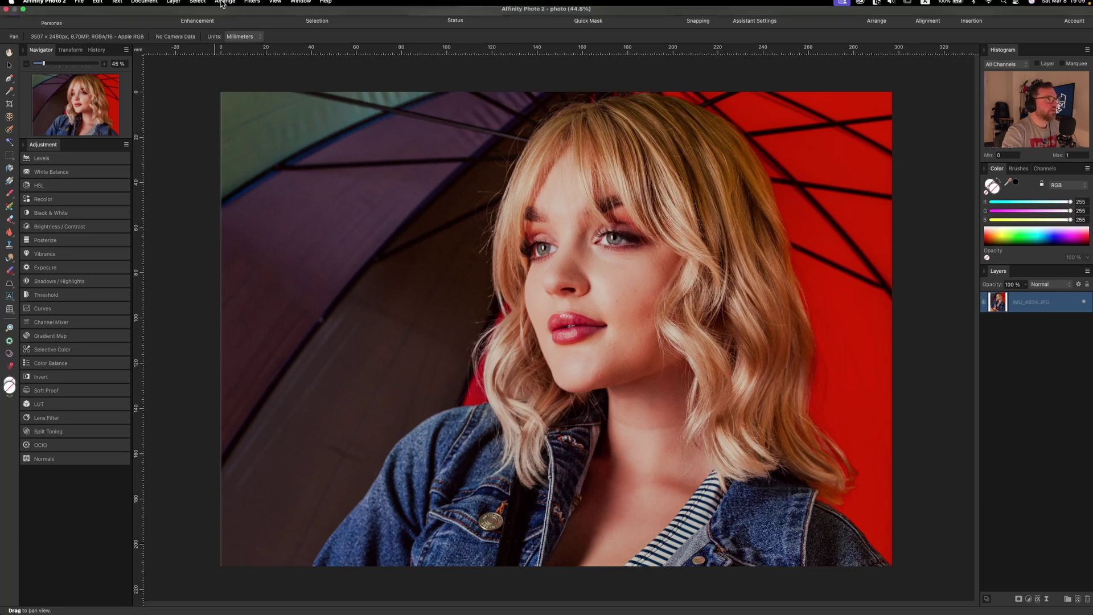
click(297, 6)
mouse_move(349, 160)
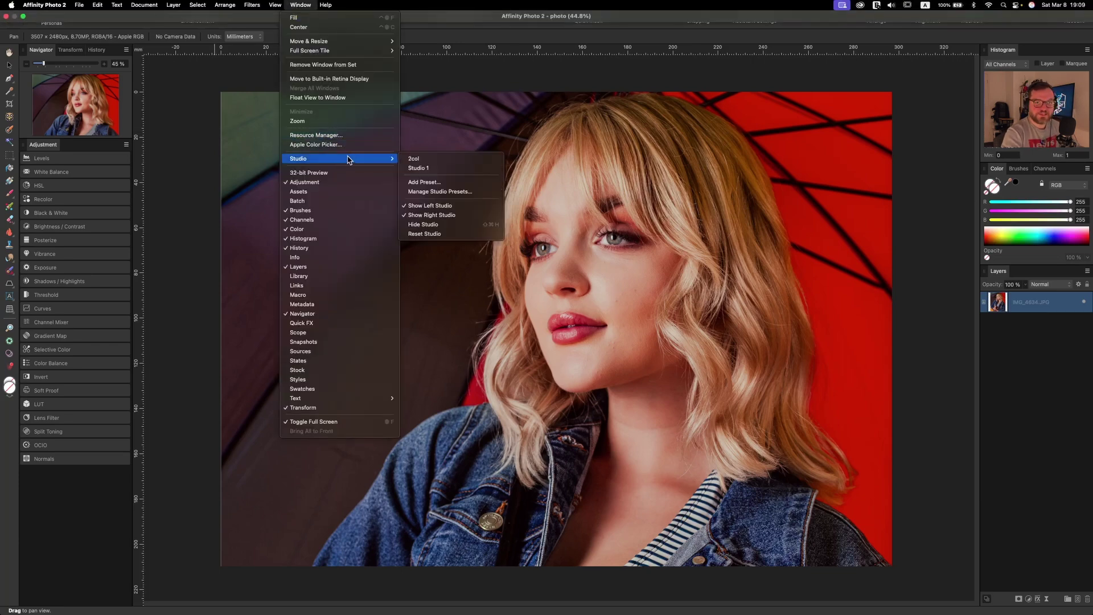
click(472, 183)
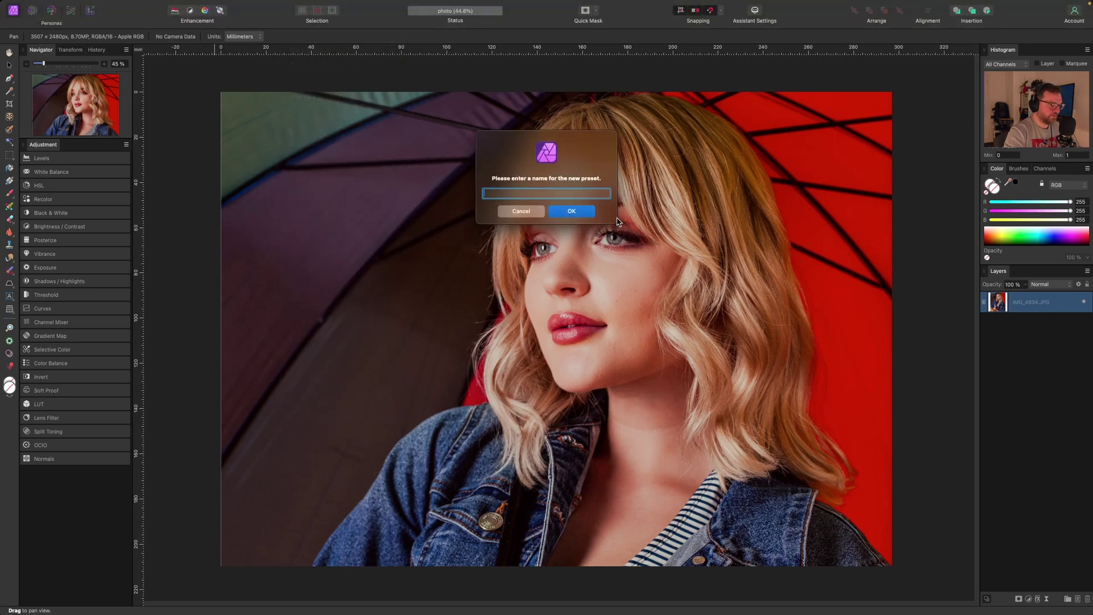
text(Retouch)
click(572, 211)
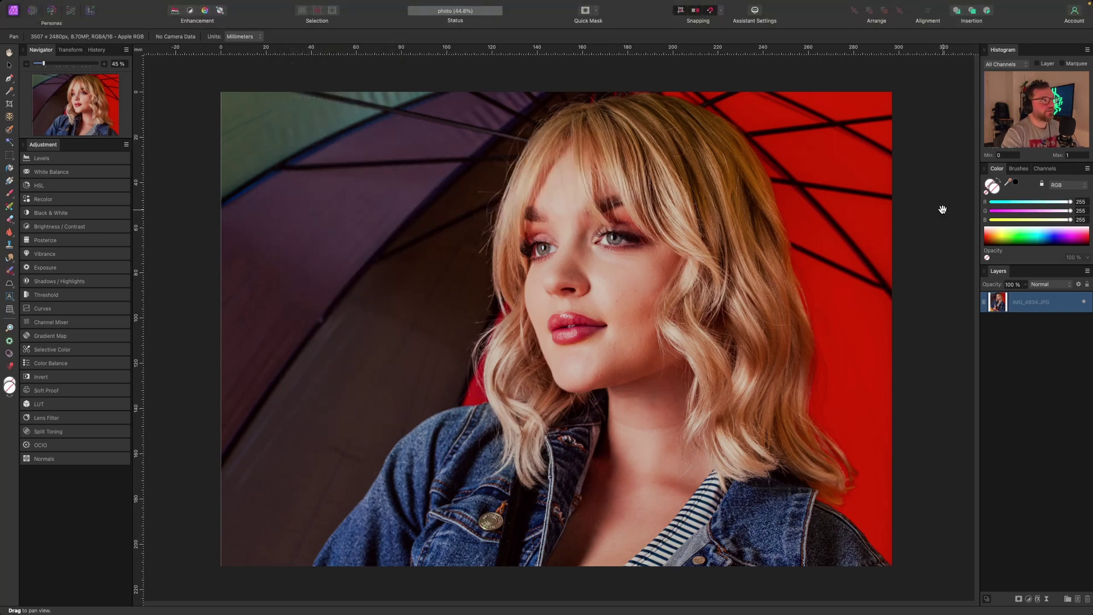
click(312, 4)
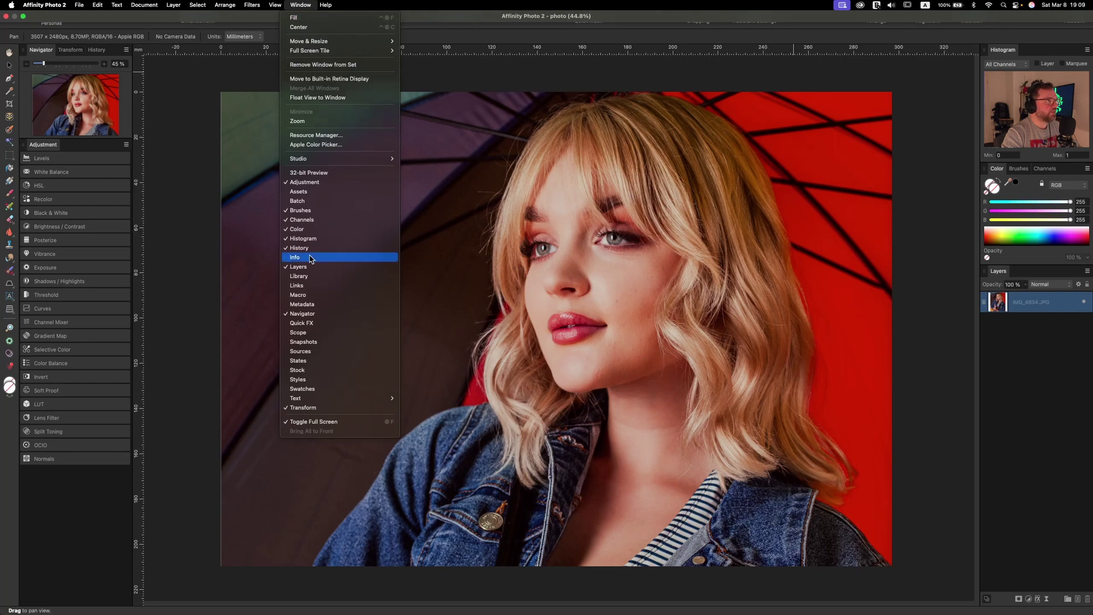
mouse_move(336, 162)
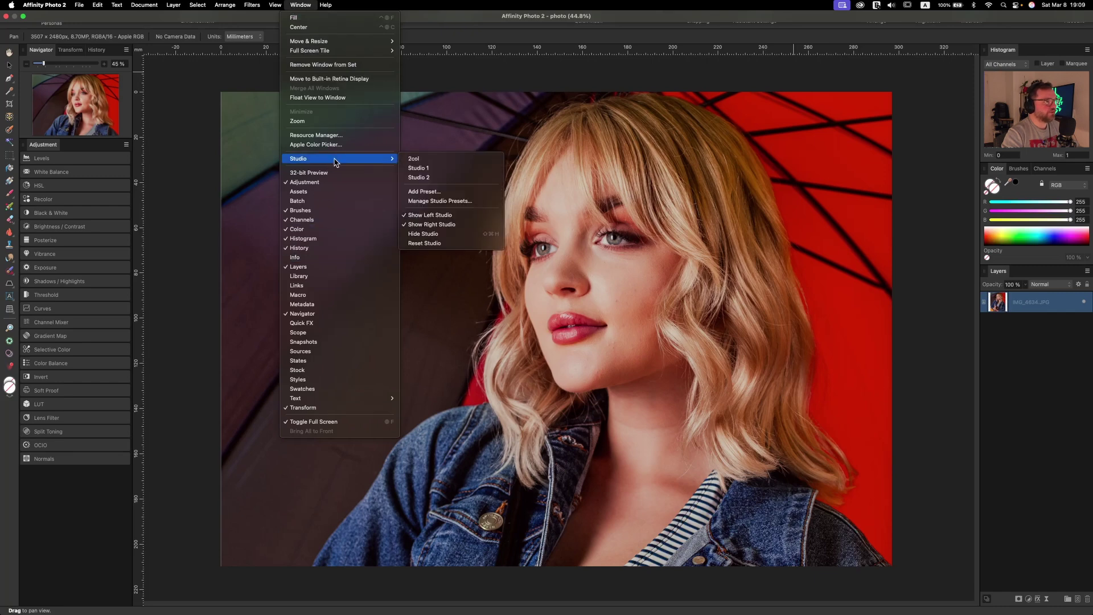
- Apply the saved Studio 2 preset from the Window > Studio menu
click(439, 178)
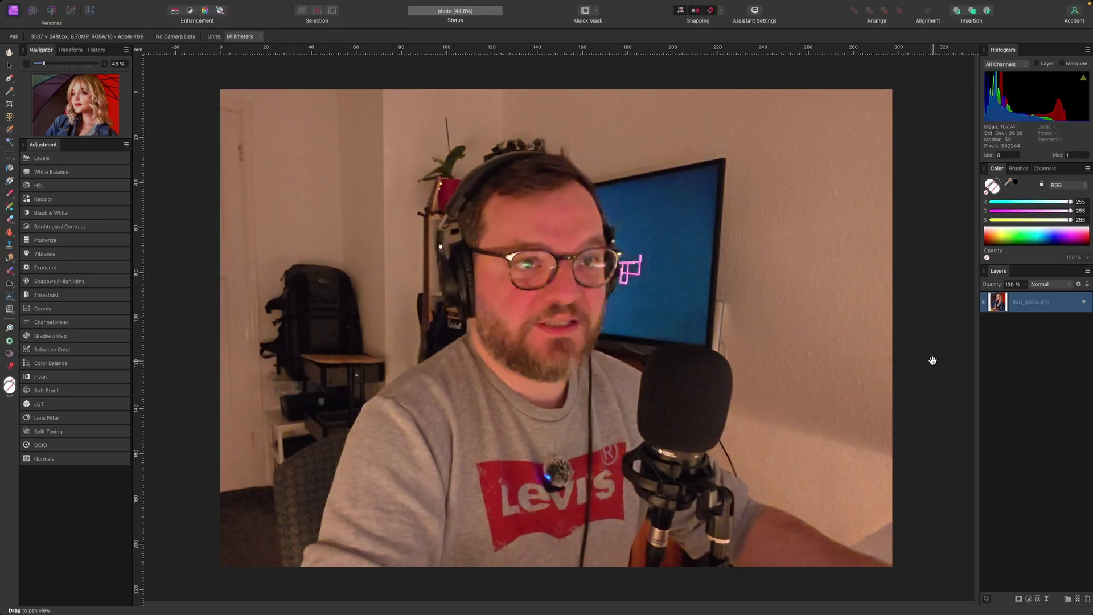